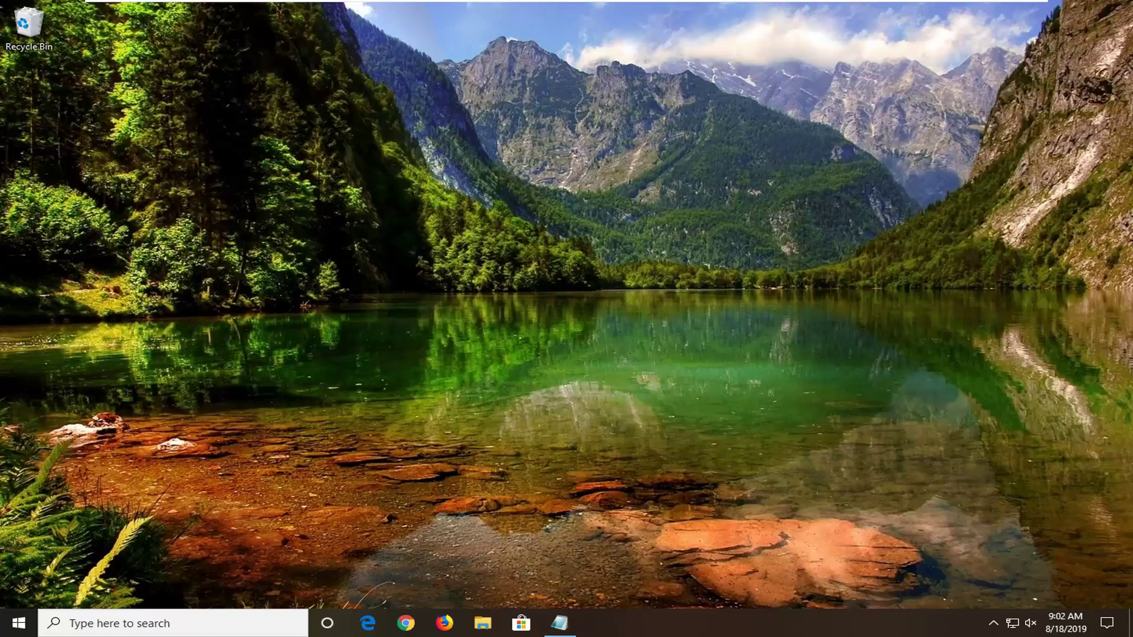
# Search Start for 'windows features' and open 'Turn Windows features on or off'
pyautogui.click(18, 624)
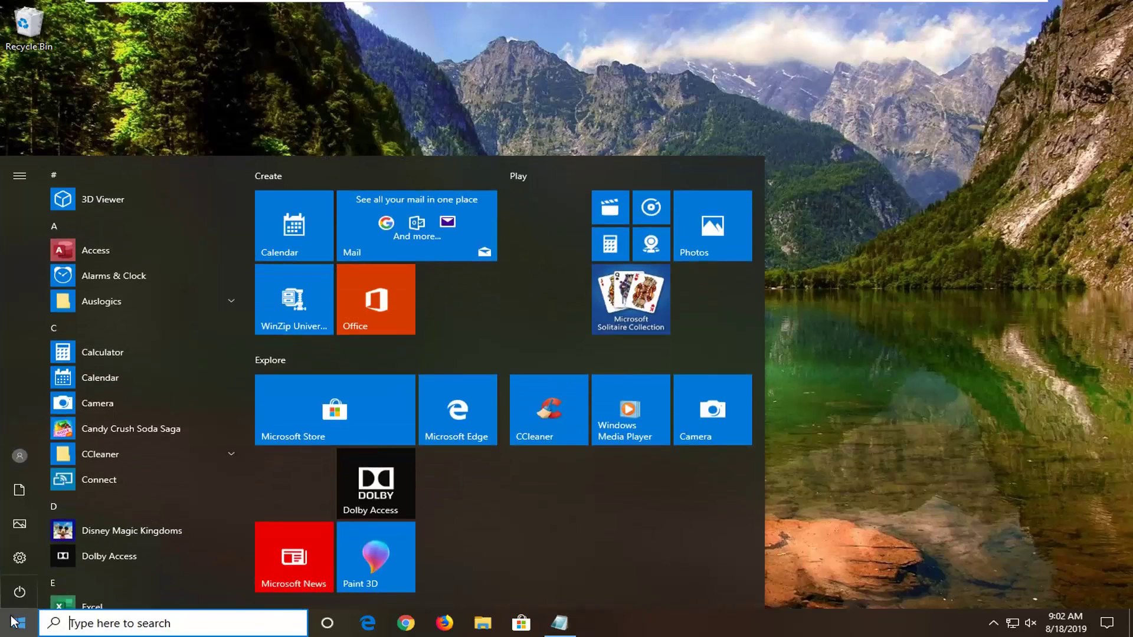
pyautogui.write('windows featur')
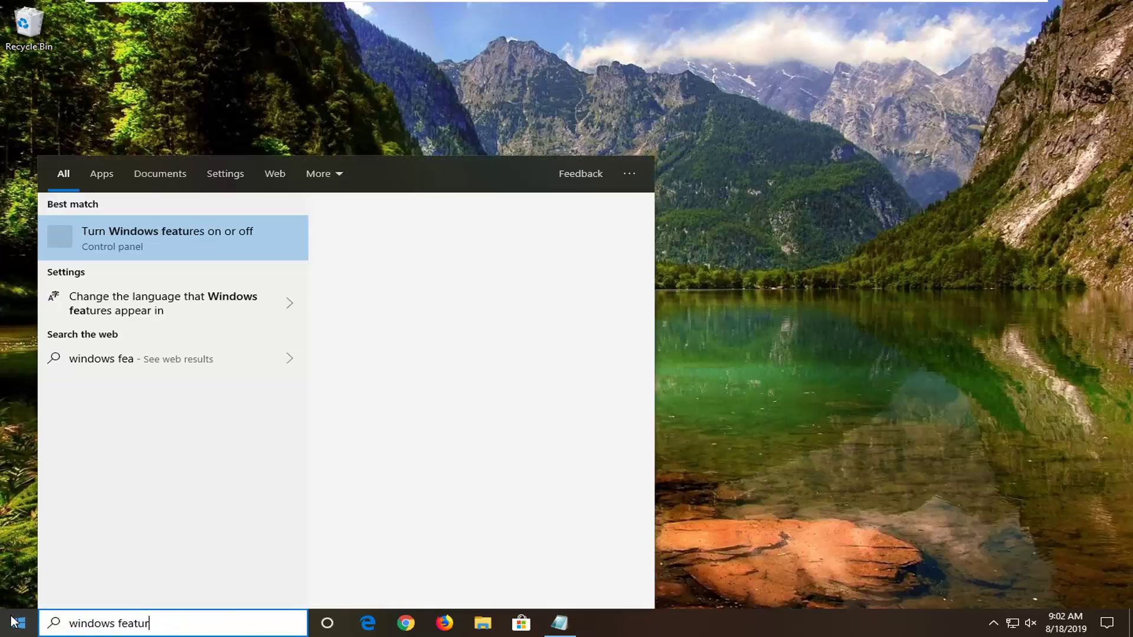
pyautogui.write('es')
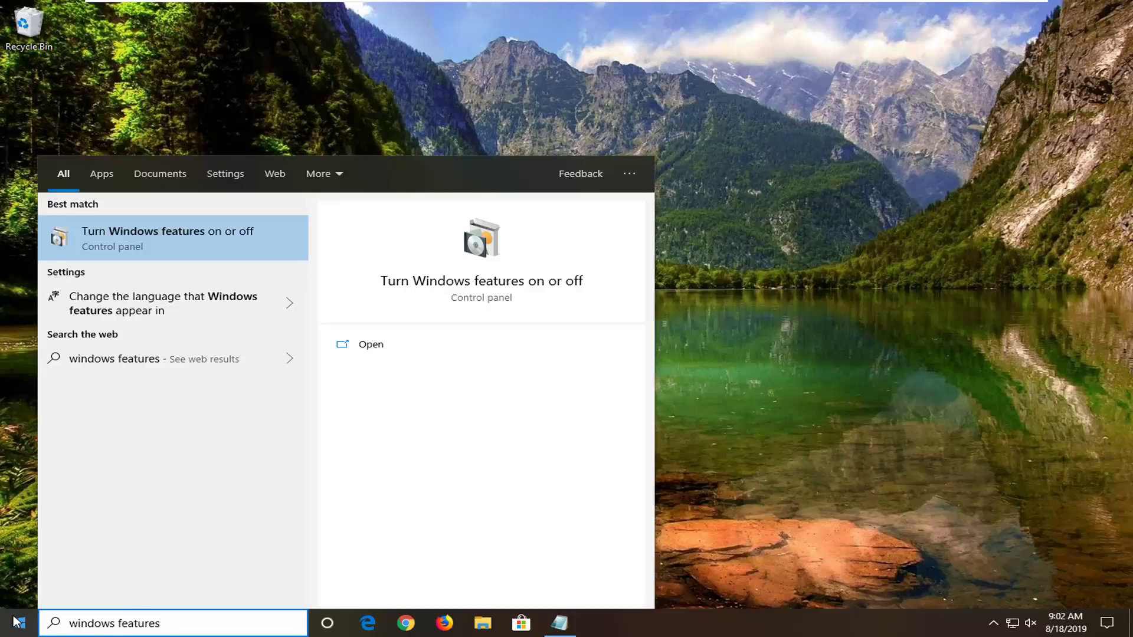
pyautogui.click(184, 237)
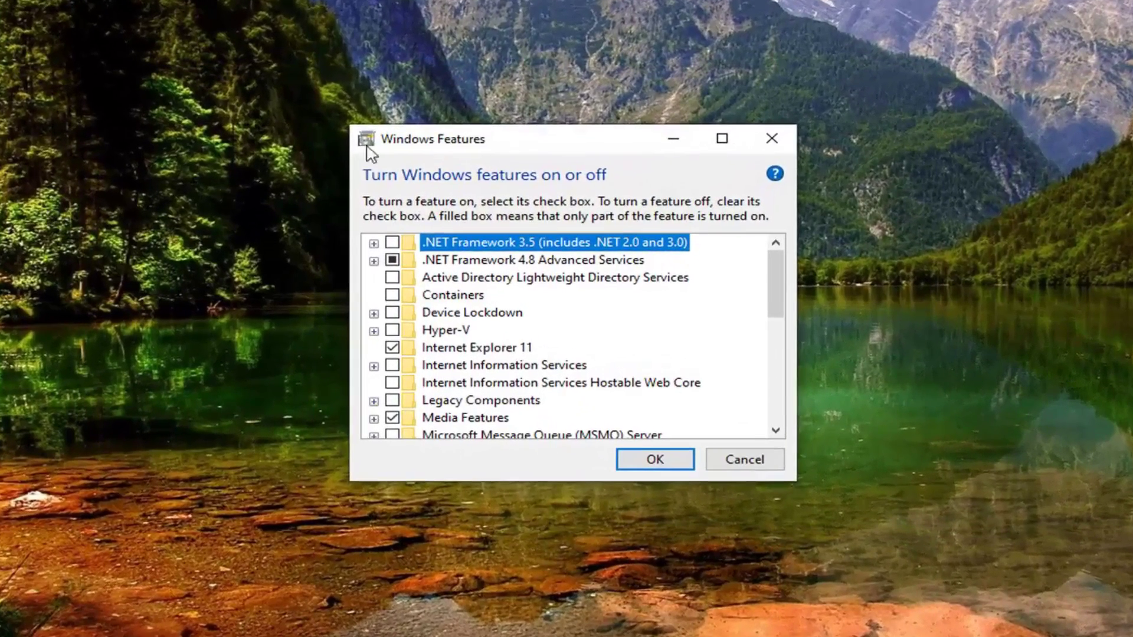
pyautogui.moveTo(776, 285); pyautogui.dragTo(786, 301)
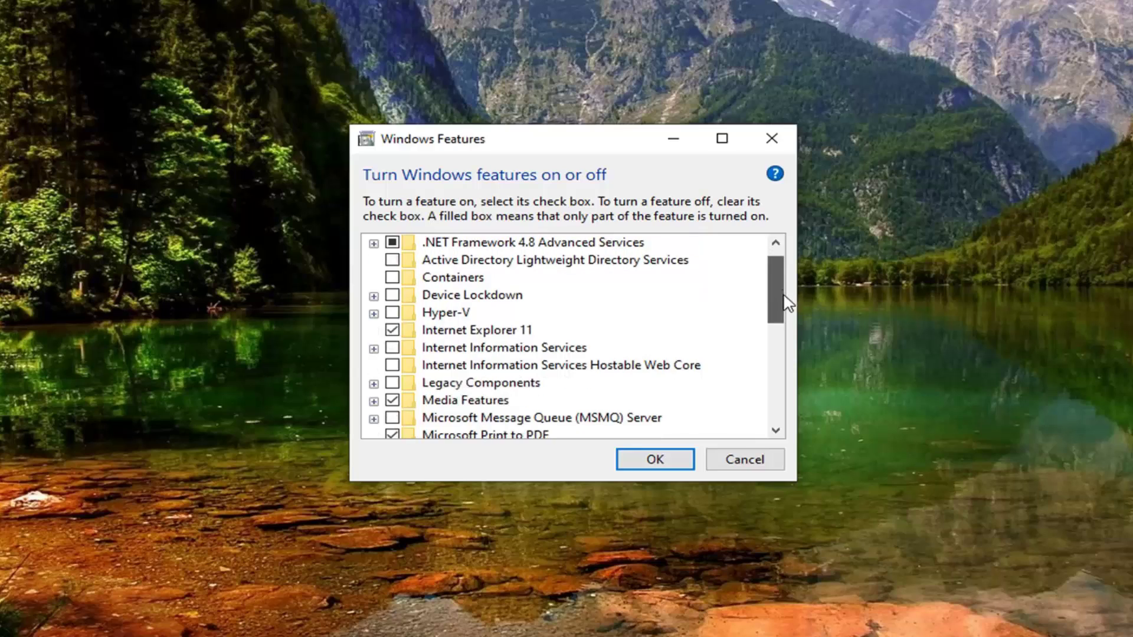
# Expand Legacy Components and check it along with DirectPlay and NTVDM
pyautogui.click(481, 383)
pyautogui.scroll(-1, 443, 381)
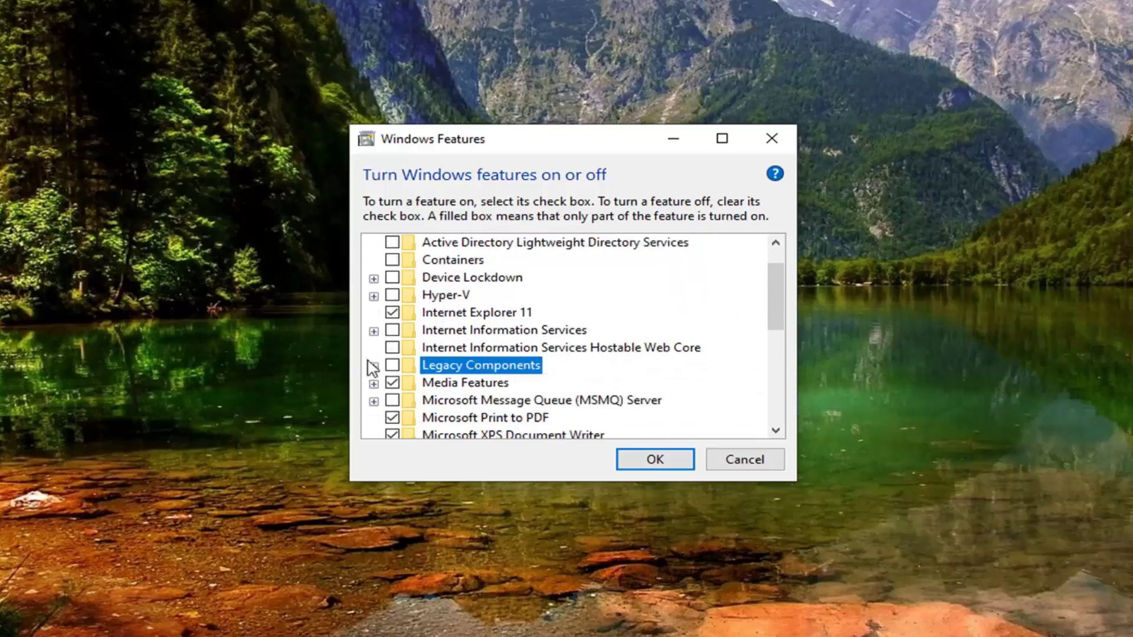
pyautogui.click(374, 366)
pyautogui.moveTo(435, 375)
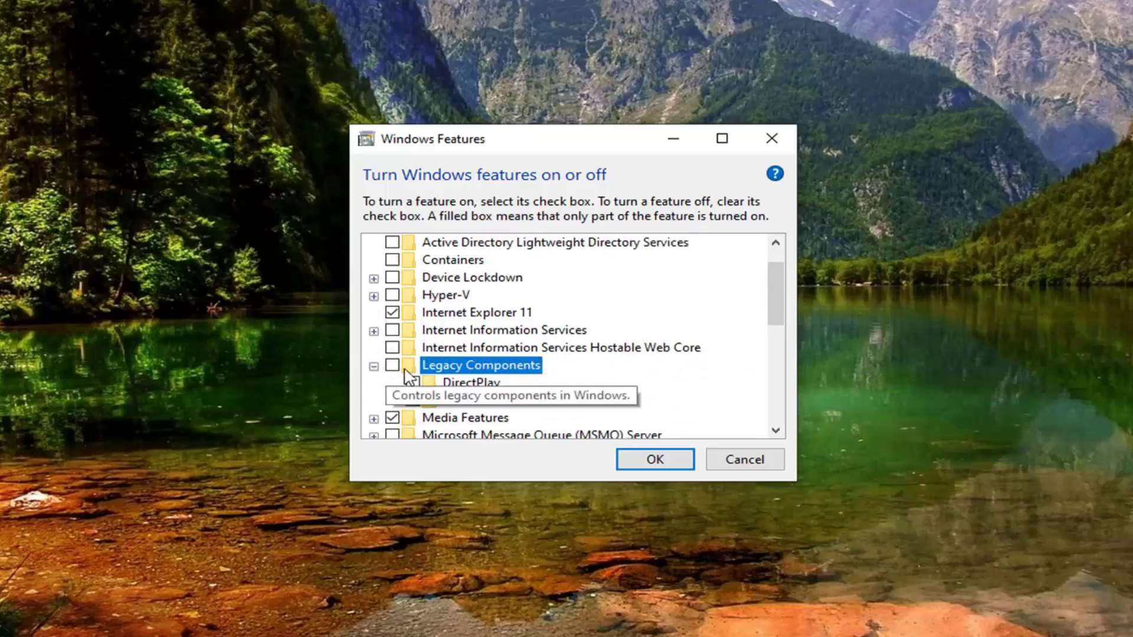
pyautogui.click(392, 365)
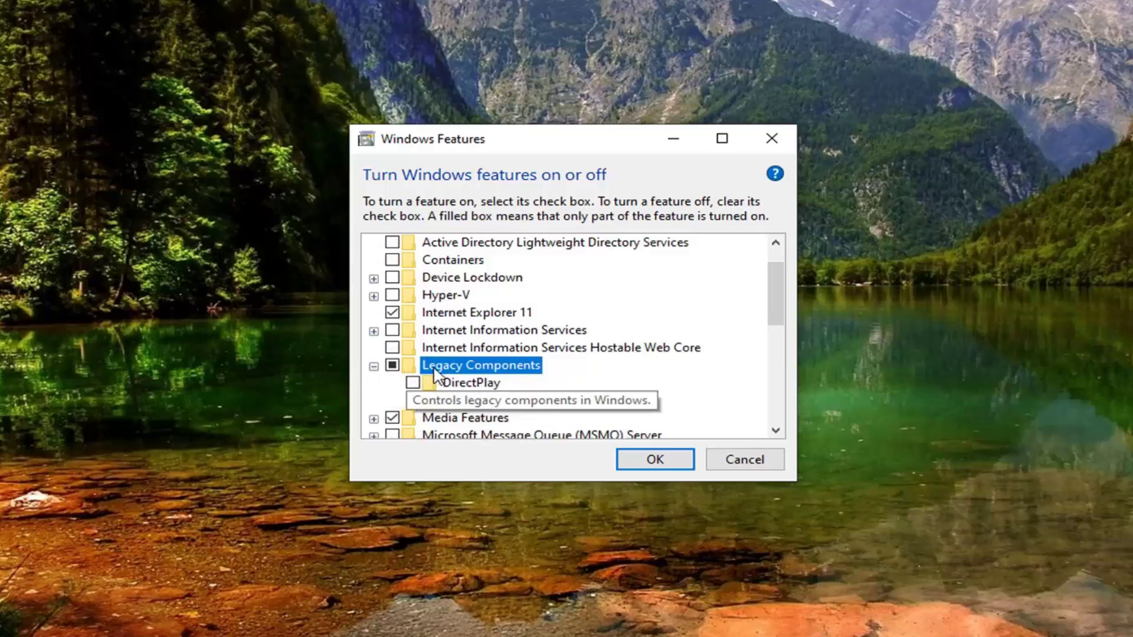
pyautogui.click(413, 383)
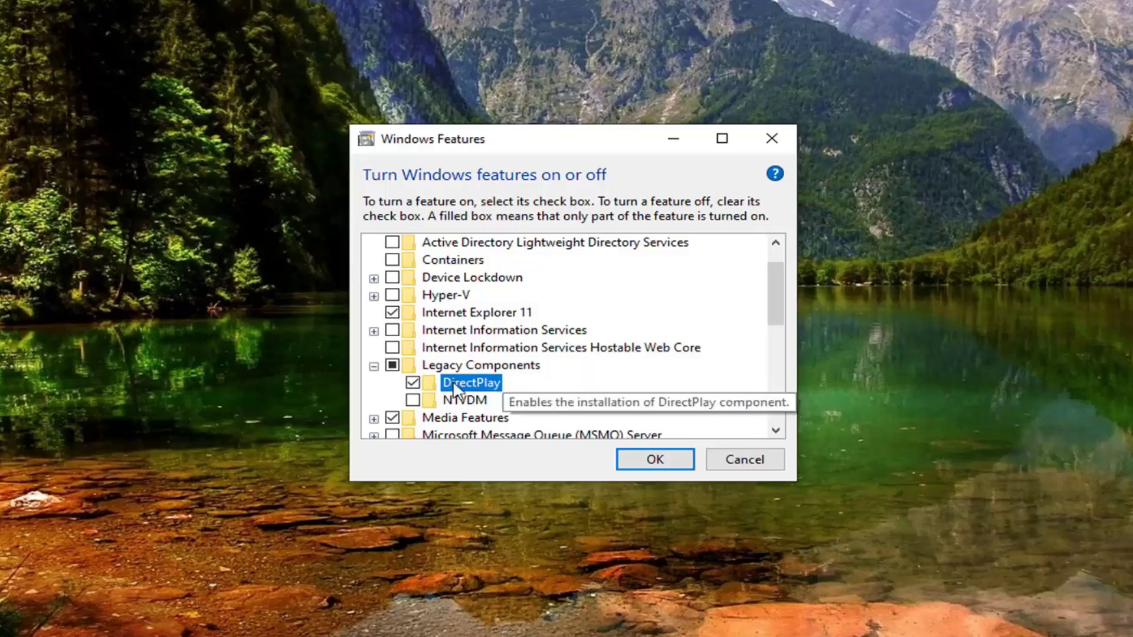
pyautogui.click(413, 401)
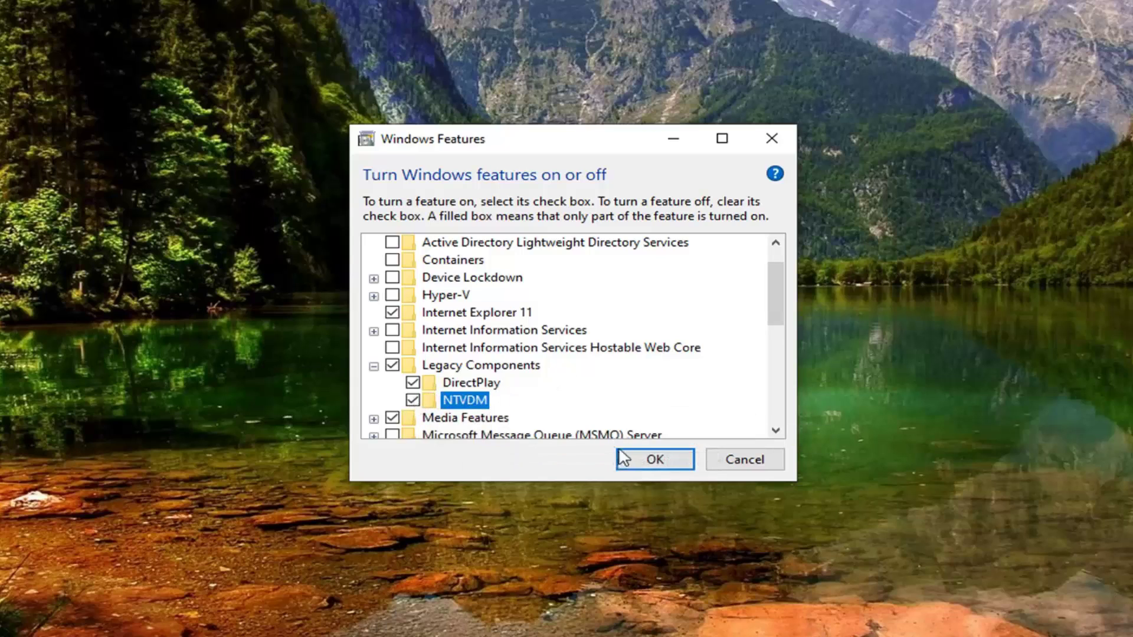
pyautogui.click(644, 464)
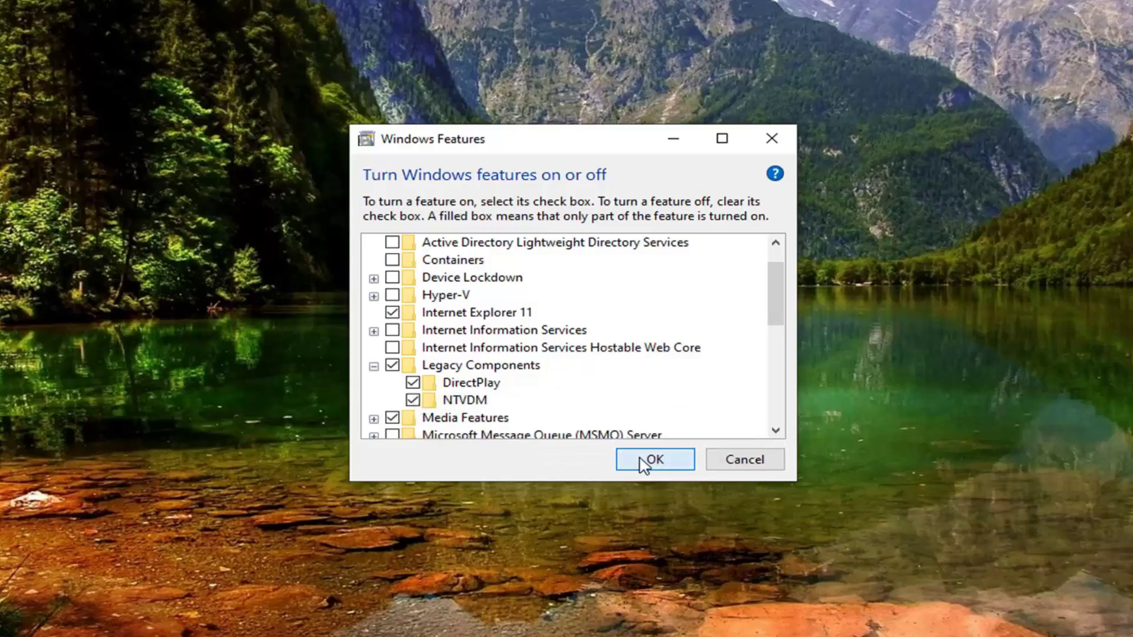
# Confirm the Legacy Components changes and wait for 'Windows completed the requested changes'
pyautogui.click(654, 459)
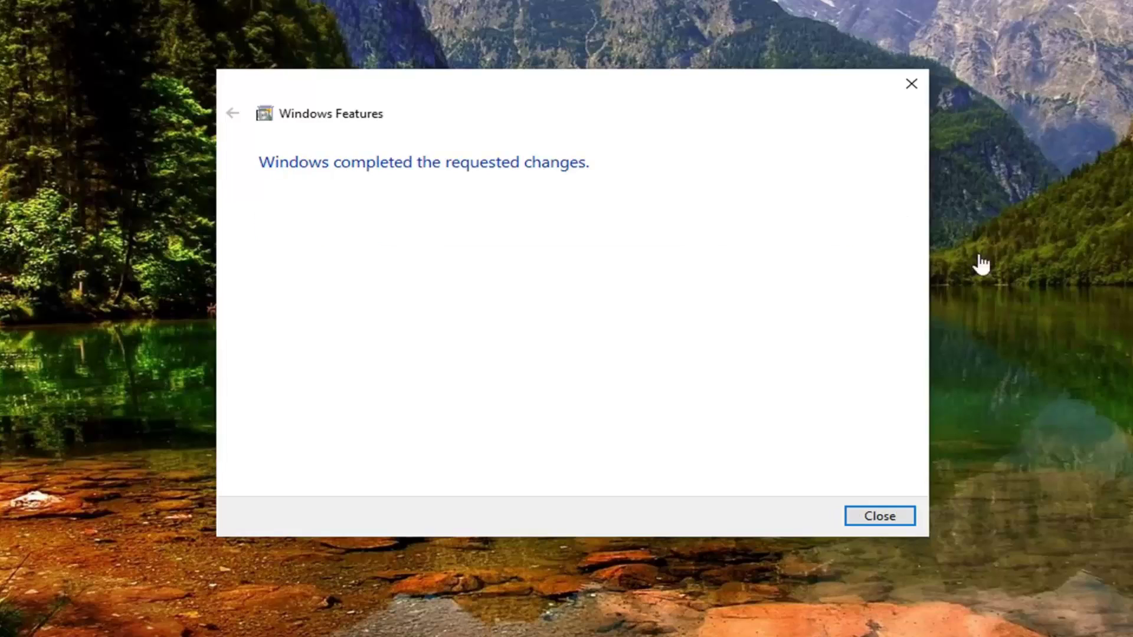
# Dismiss the 'Windows completed the requested changes' notice
pyautogui.click(852, 525)
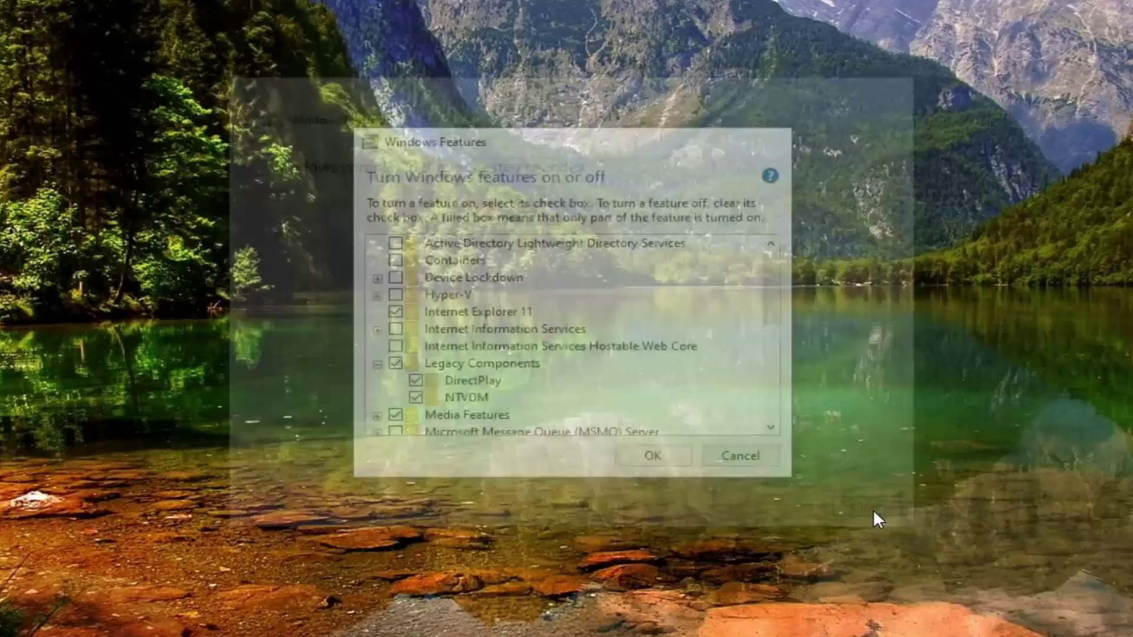